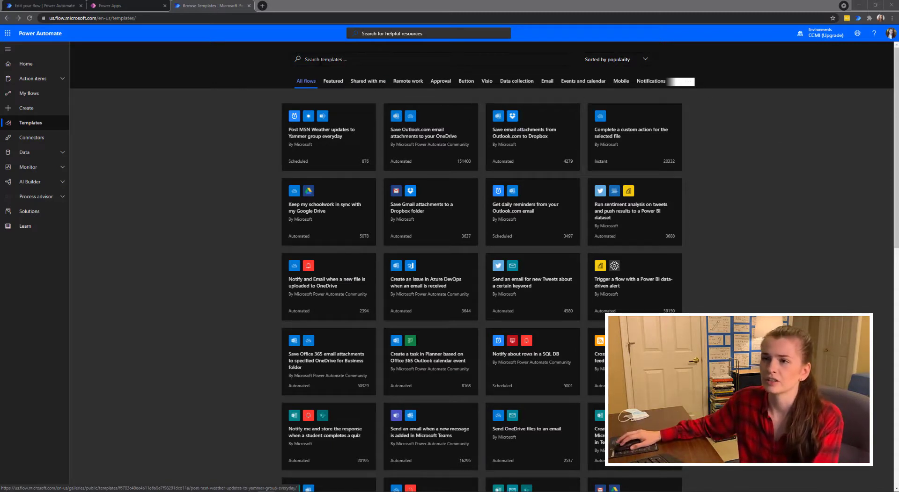
# - Search the Power Automate templates for 'tweet youtube'
pyautogui.click(327, 60)
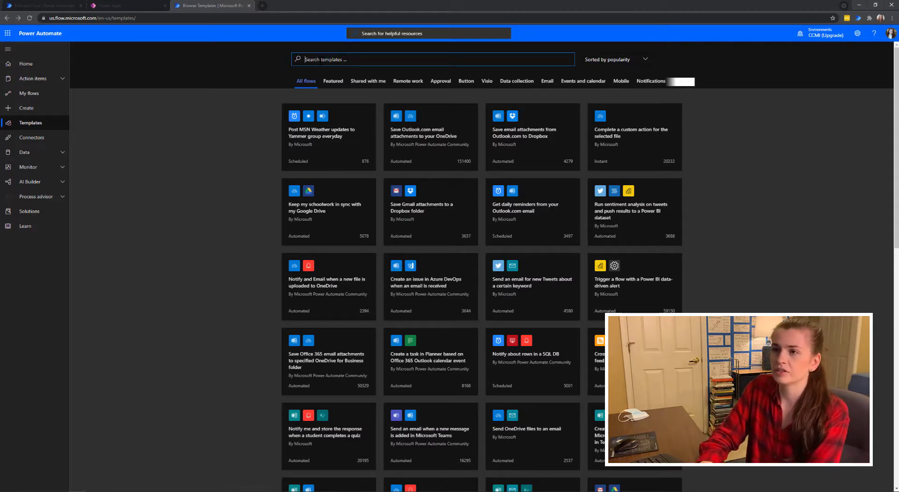
pyautogui.write('tweet ')
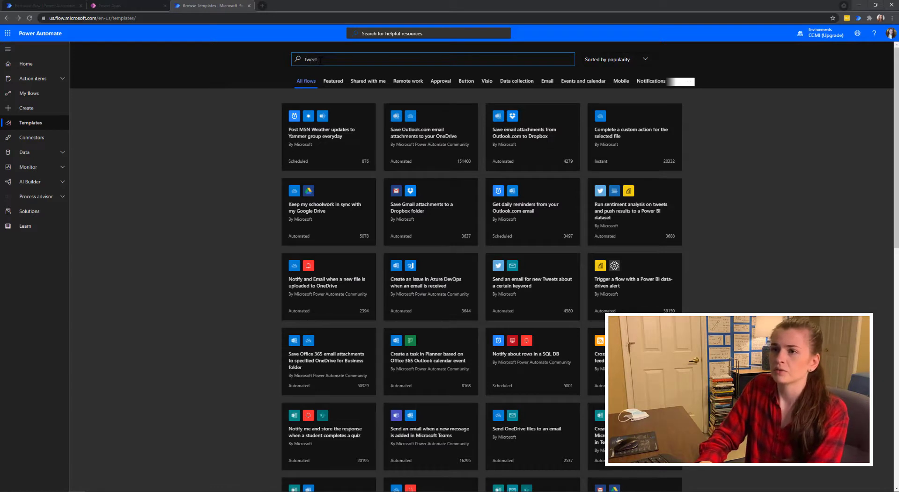
pyautogui.write('youtube')
pyautogui.press('Return')
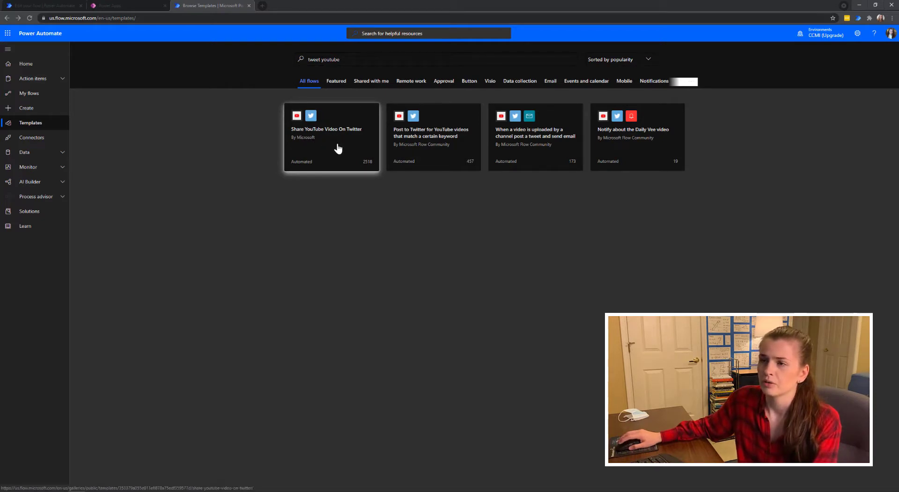
# - Create a flow from the Share YouTube Video On Twitter template, then return to its editor
pyautogui.click(338, 149)
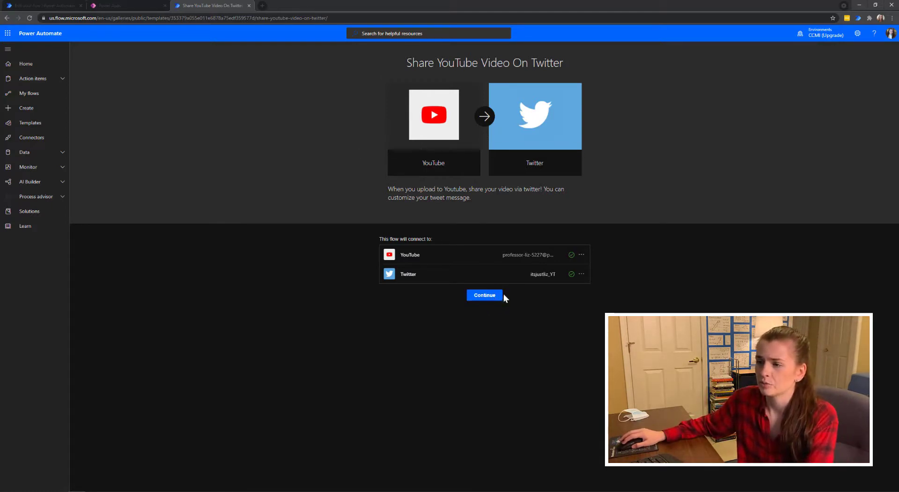
pyautogui.click(52, 7)
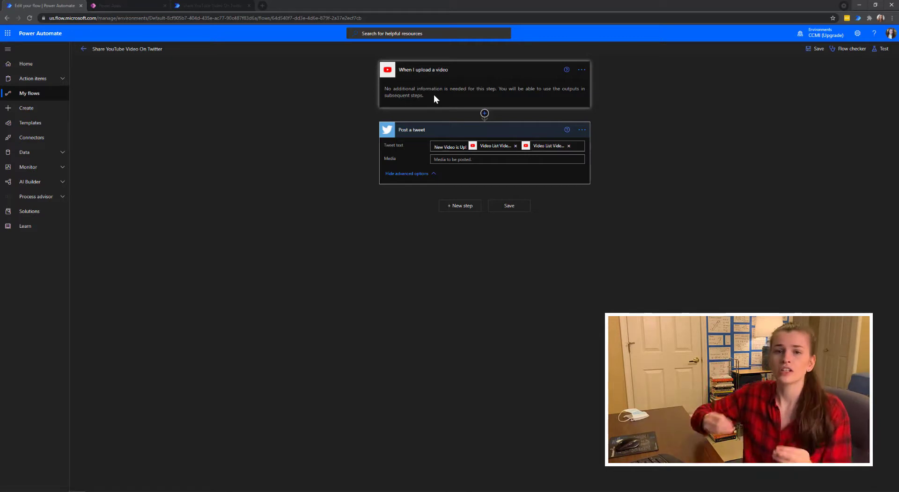
# - Peek at the When I upload a video trigger's JSON code and its minute-based recurrence
pyautogui.click(582, 70)
pyautogui.click(611, 146)
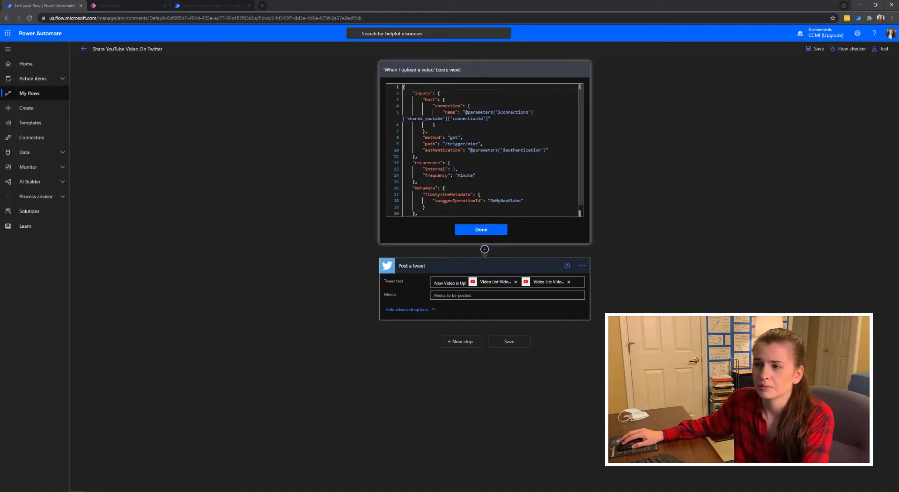
pyautogui.scroll(-1, 489, 165)
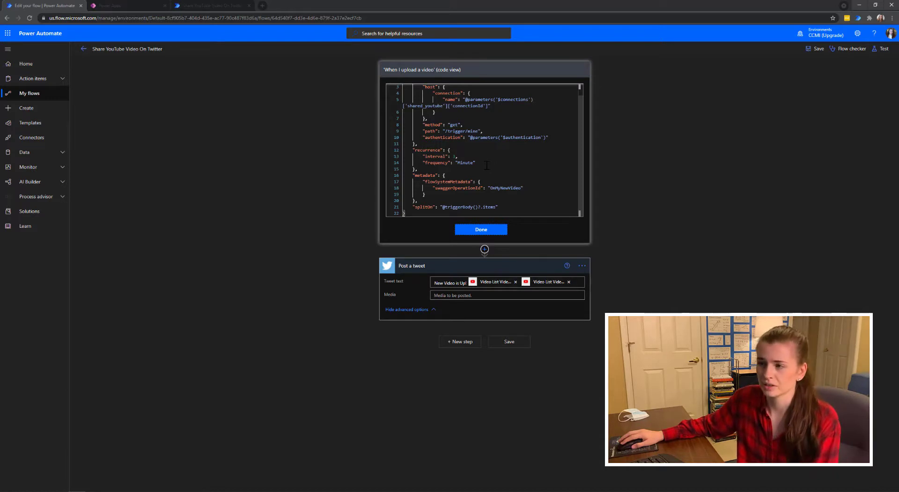
# - Close the code view and inspect the 'New Video is Up!' tweet text with its dynamic content
pyautogui.click(480, 231)
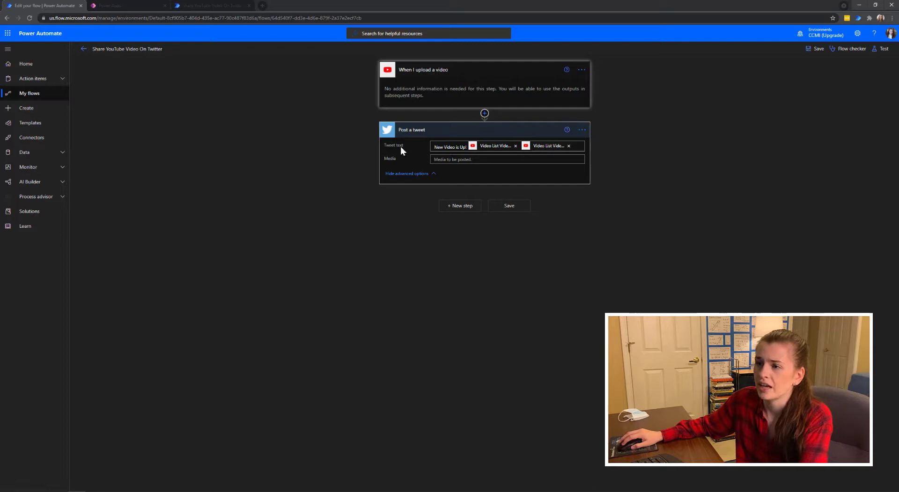
pyautogui.click(571, 149)
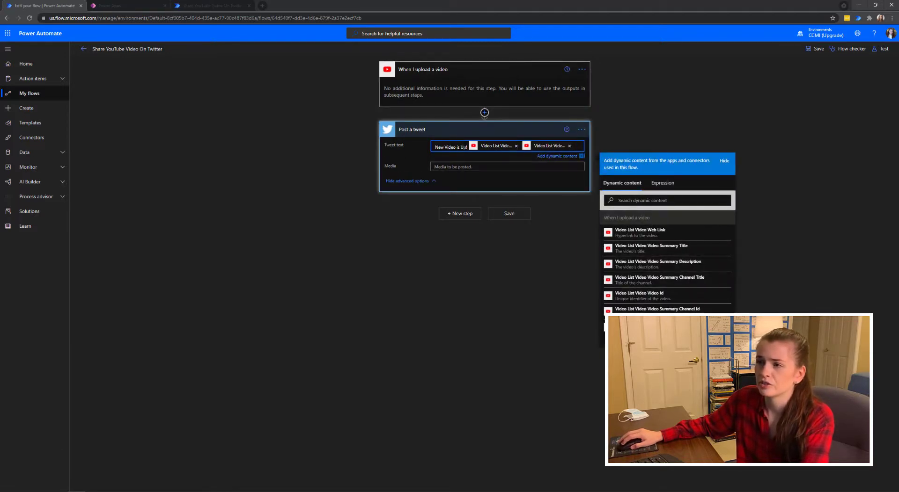
pyautogui.moveTo(466, 147); pyautogui.dragTo(435, 148)
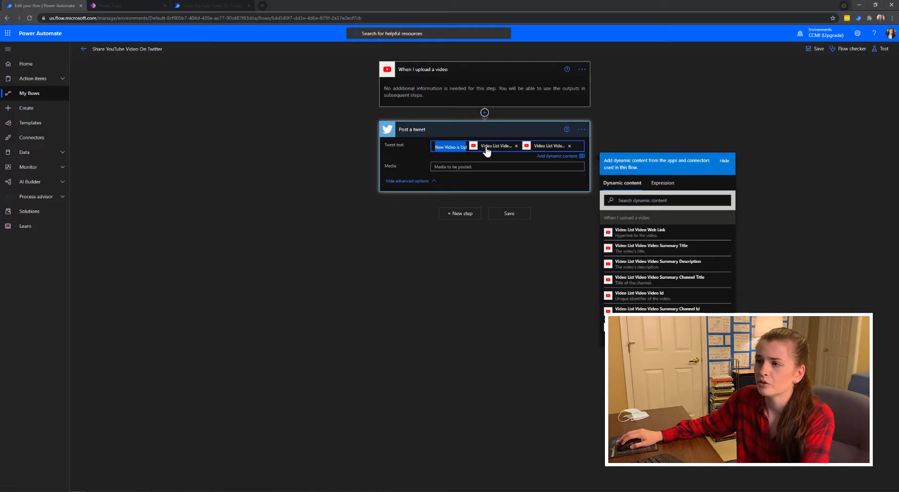
pyautogui.click(435, 148)
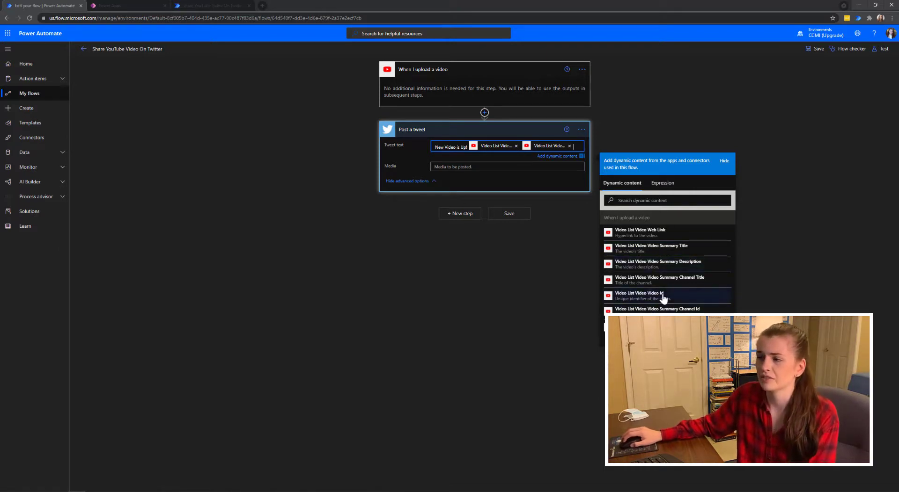
# - Browse the expression functions available for the tweet's Media field
pyautogui.click(497, 167)
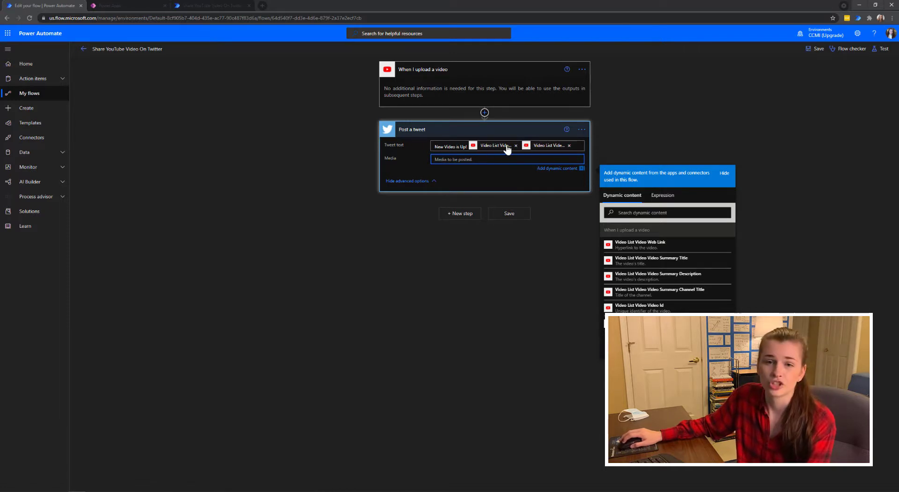
pyautogui.click(653, 195)
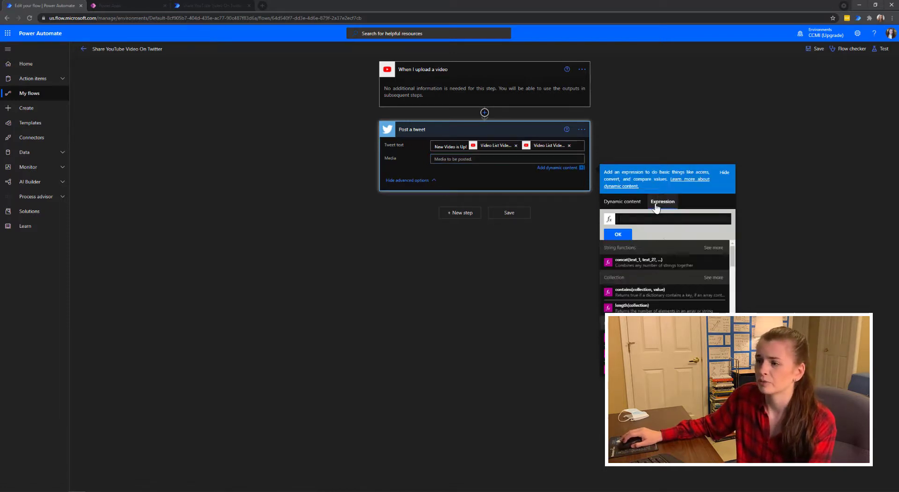
pyautogui.scroll(-8, 668, 299)
pyautogui.scroll(-2, 669, 299)
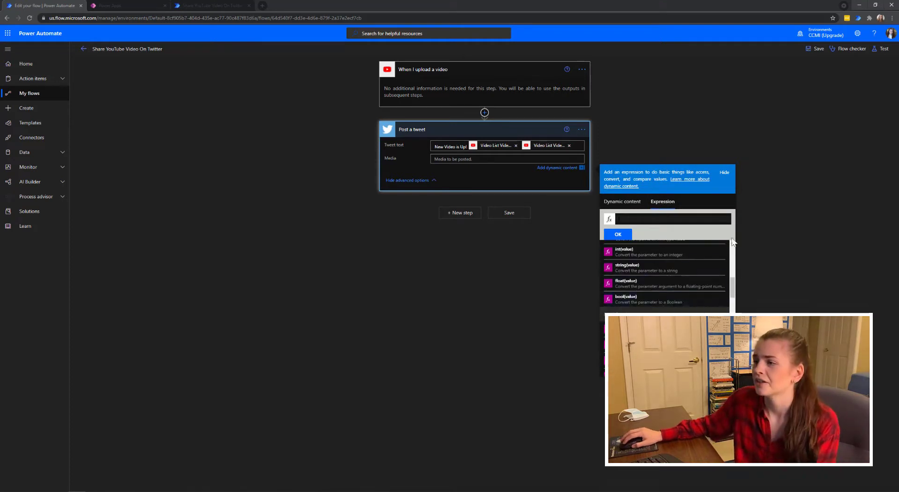
pyautogui.click(489, 156)
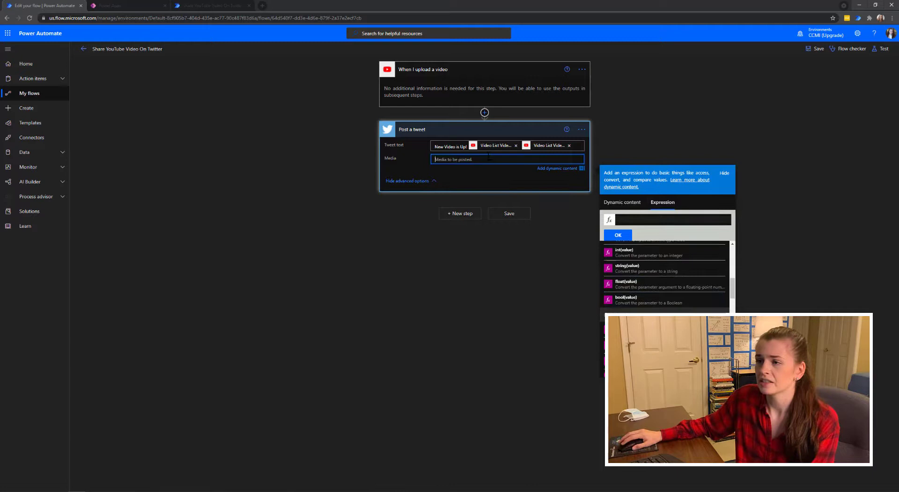
# - Save the flow and confirm the Flow checker shows 0 errors and 0 warnings
pyautogui.click(501, 216)
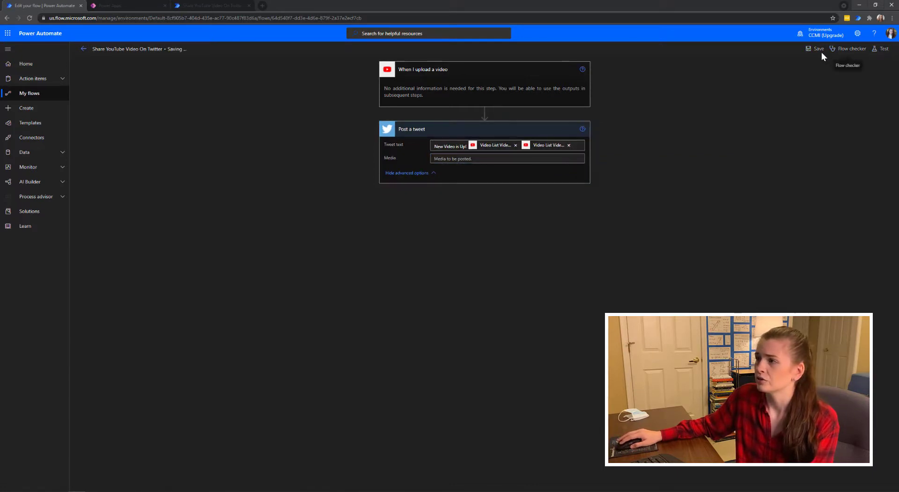
pyautogui.click(837, 51)
pyautogui.press('Escape')
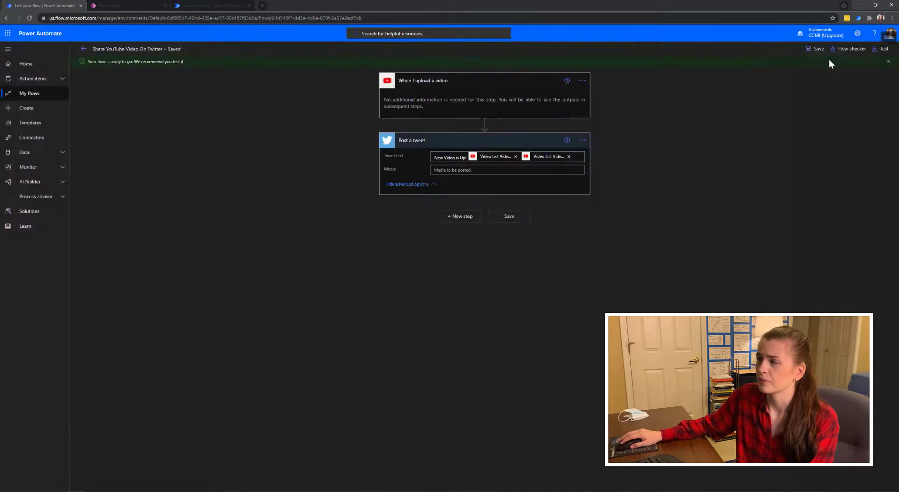
pyautogui.click(846, 49)
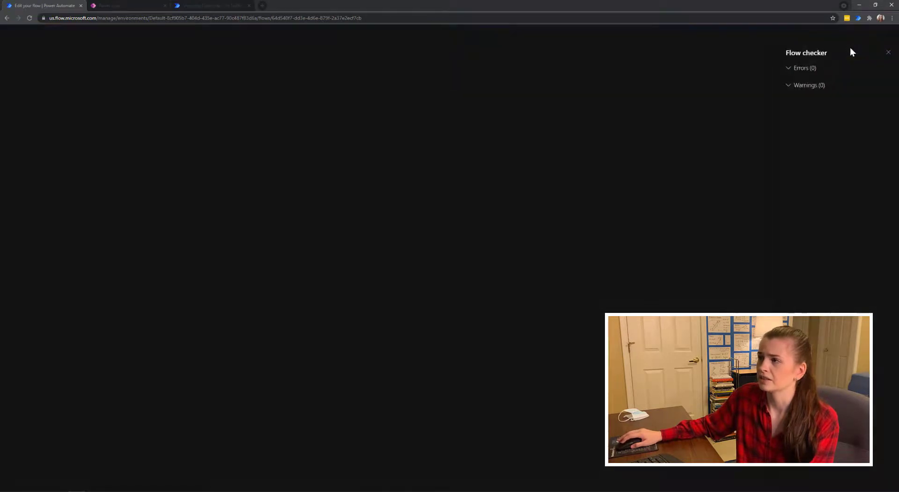
pyautogui.click(888, 52)
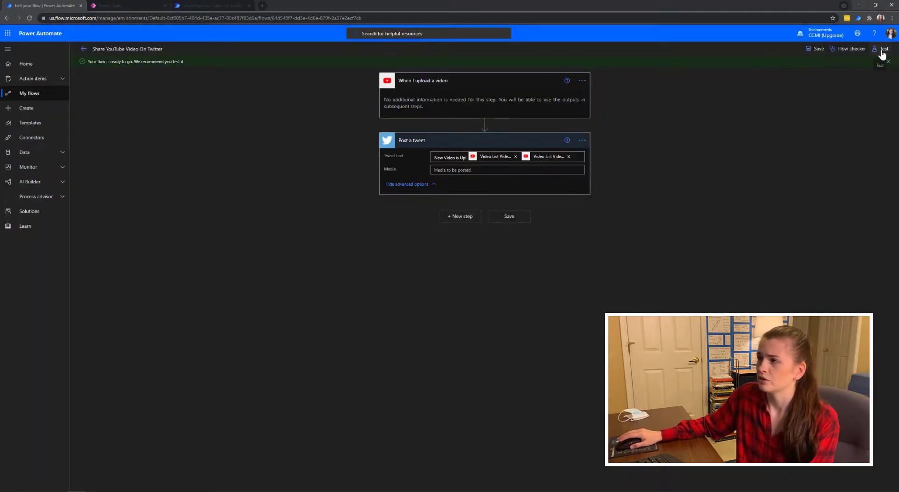
# - Start a manual test of the flow, then cancel it without running
pyautogui.click(882, 54)
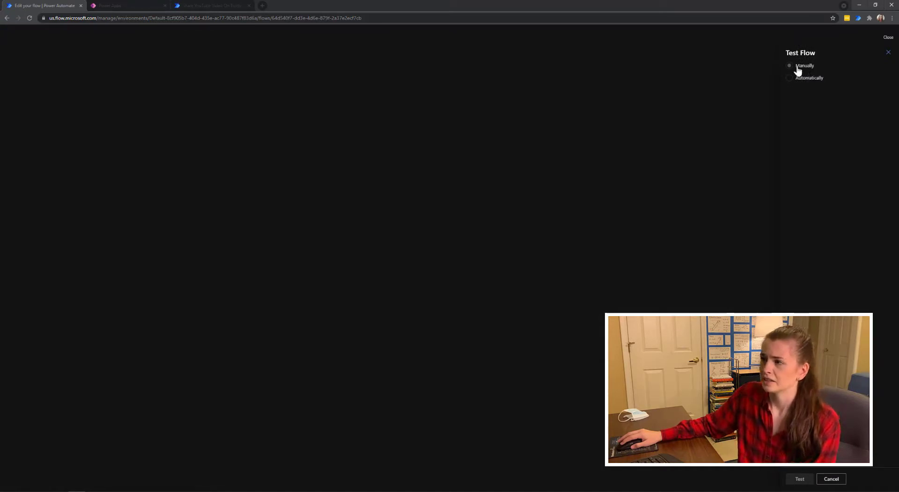
pyautogui.click(798, 67)
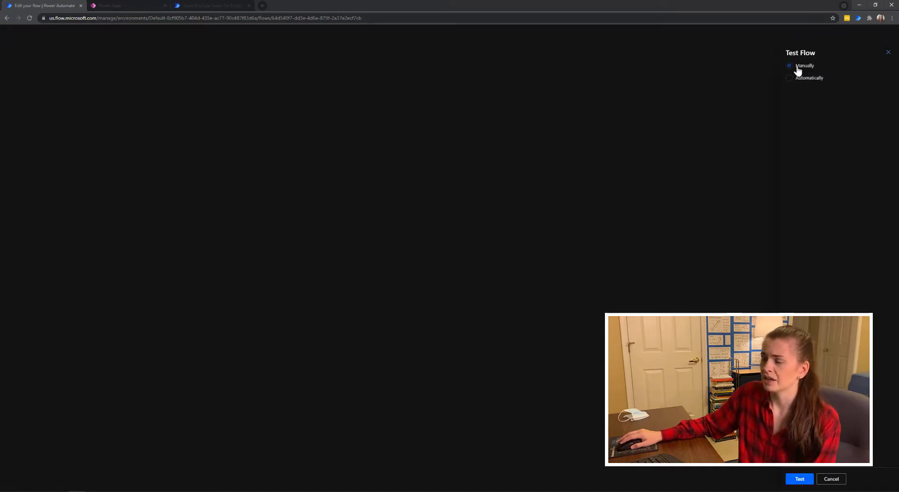
pyautogui.click(831, 480)
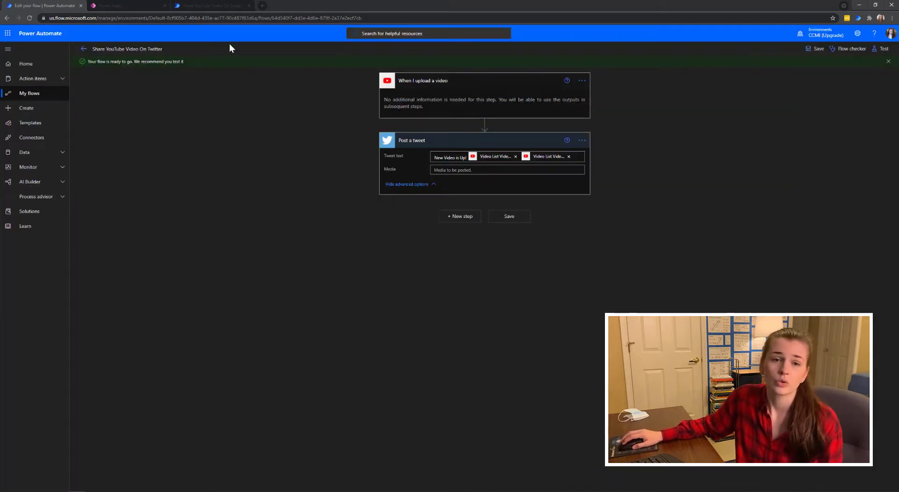
# - Open twitter.com in a new browser tab
pyautogui.click(262, 7)
pyautogui.write('twit')
pyautogui.press('Return')
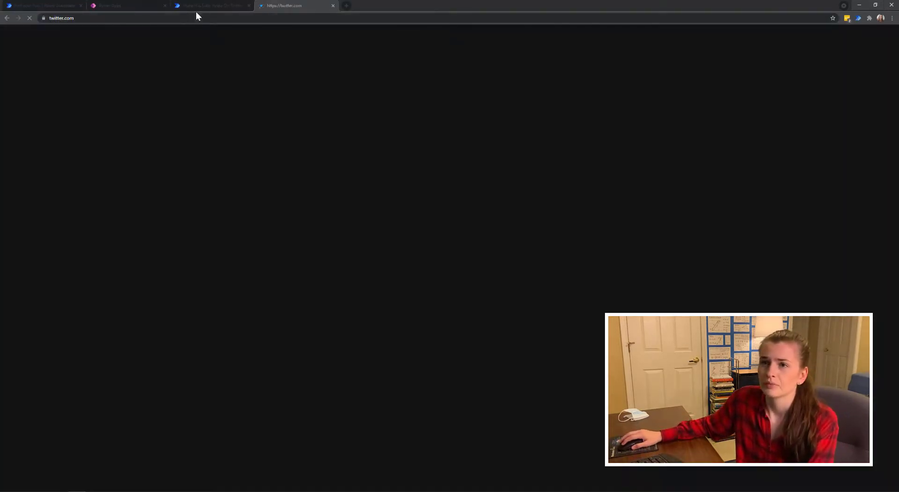
pyautogui.click(46, 7)
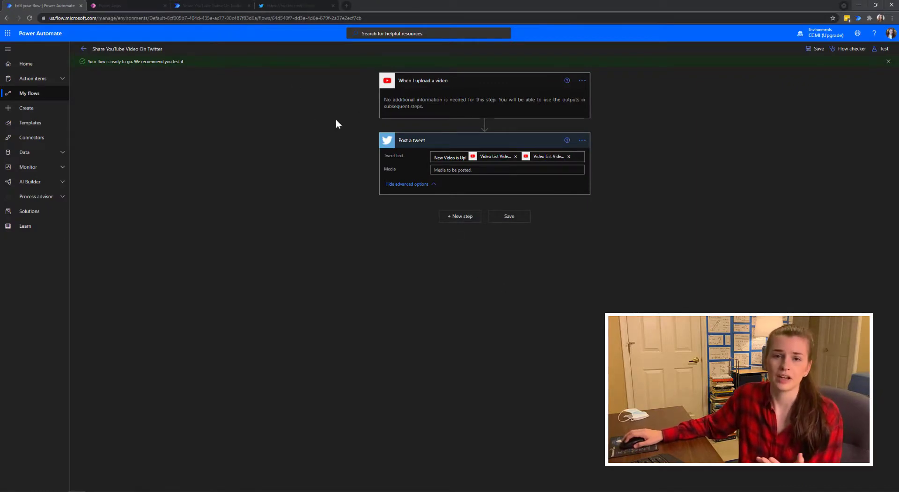
# - View the account profile's earlier new-video tweet, then return to the flow editor
pyautogui.click(302, 8)
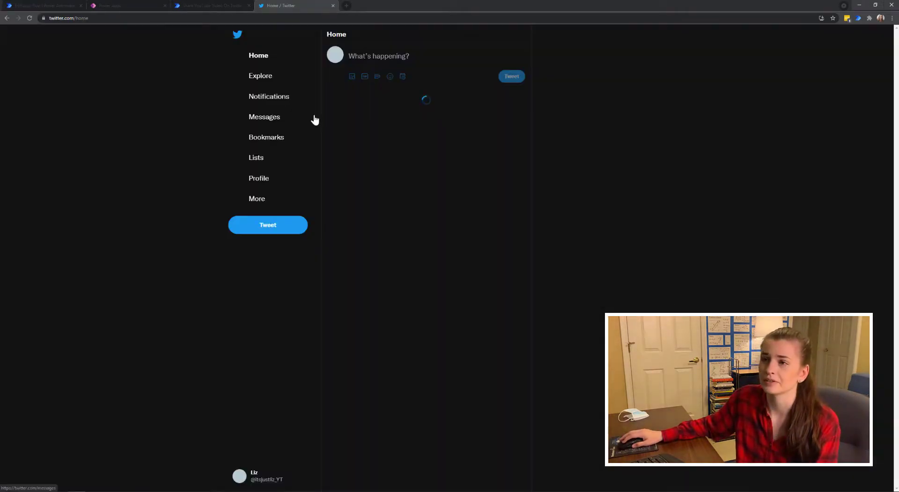
pyautogui.click(337, 61)
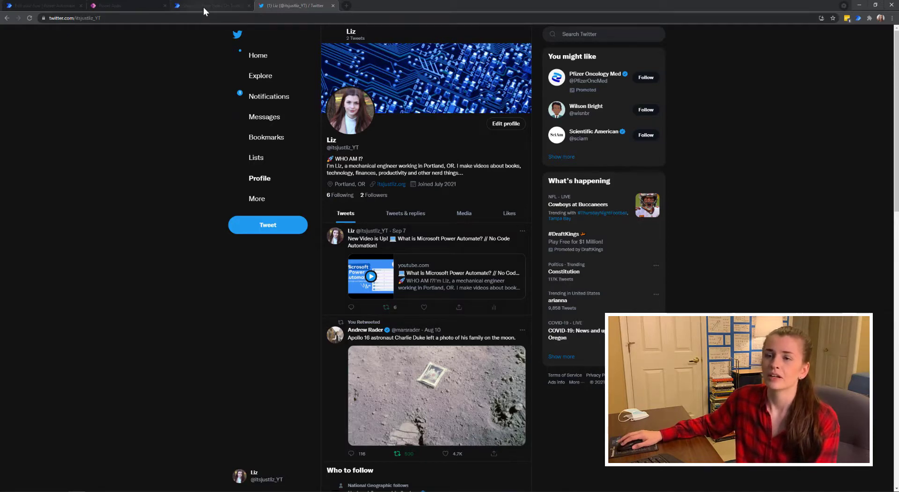
pyautogui.click(59, 7)
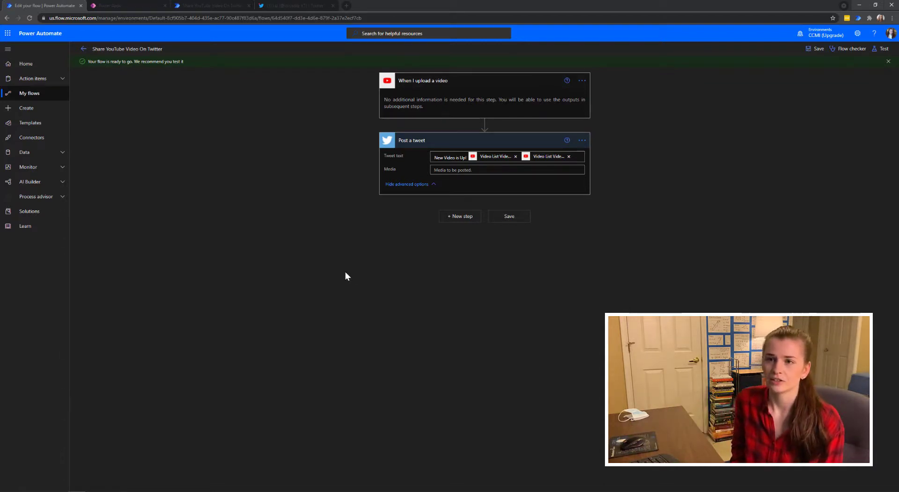
# - Go to the flow's details page and open the successful Sep 7 run
pyautogui.click(84, 51)
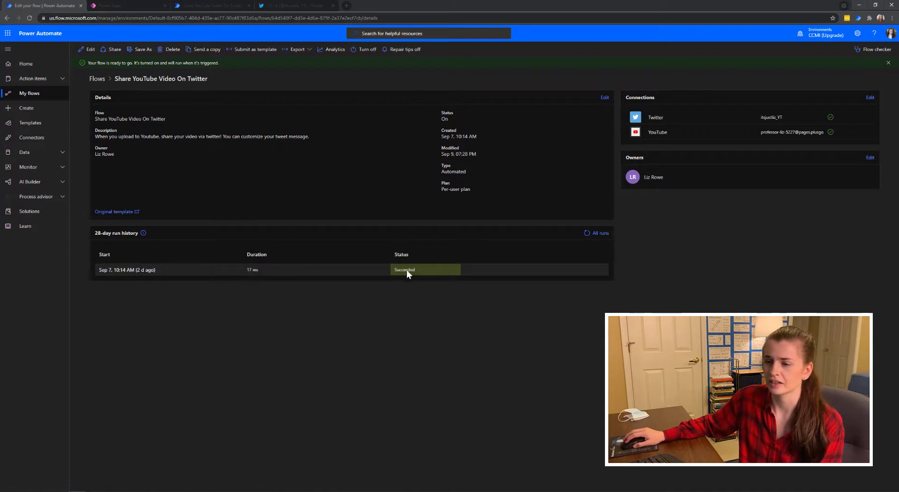
pyautogui.click(113, 271)
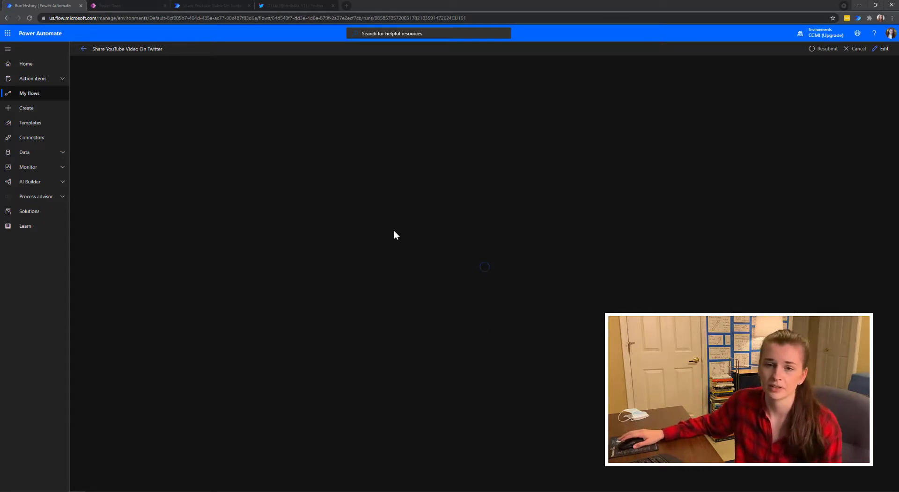
# - Check the Twitter profile, then switch to the Share YouTube Video On Twitter template page
pyautogui.click(288, 6)
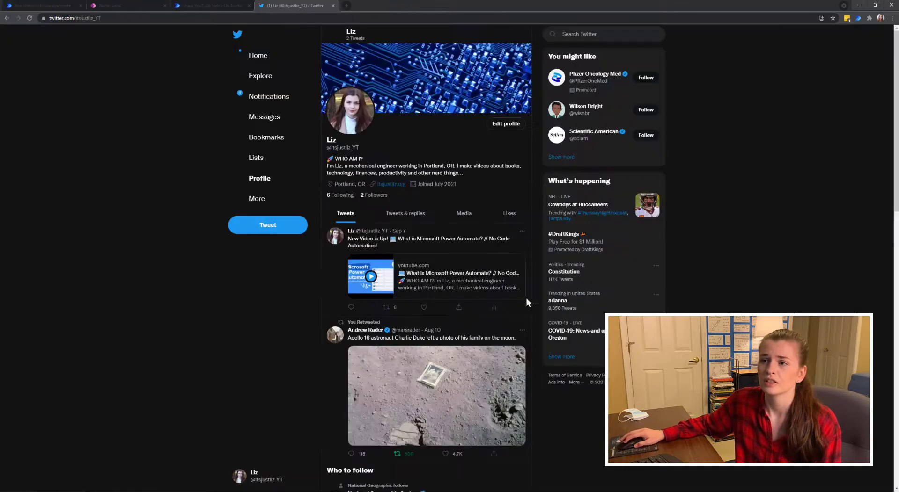
pyautogui.click(42, 6)
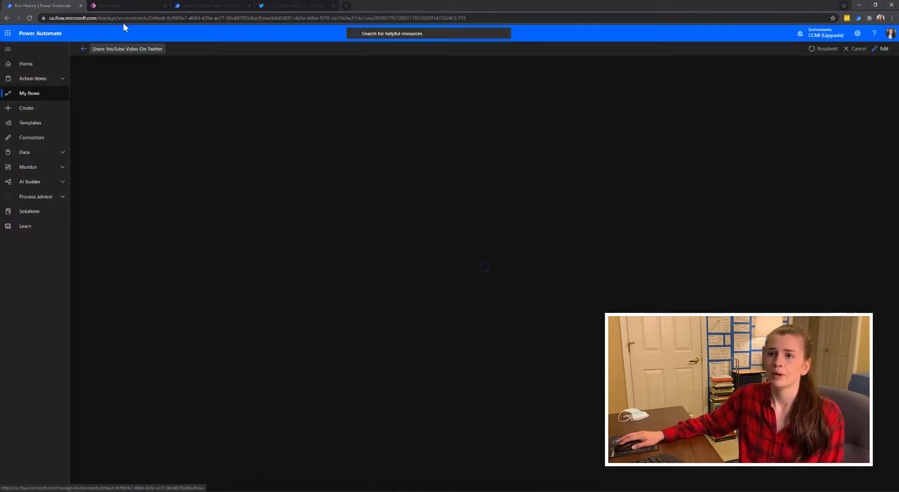
pyautogui.click(191, 7)
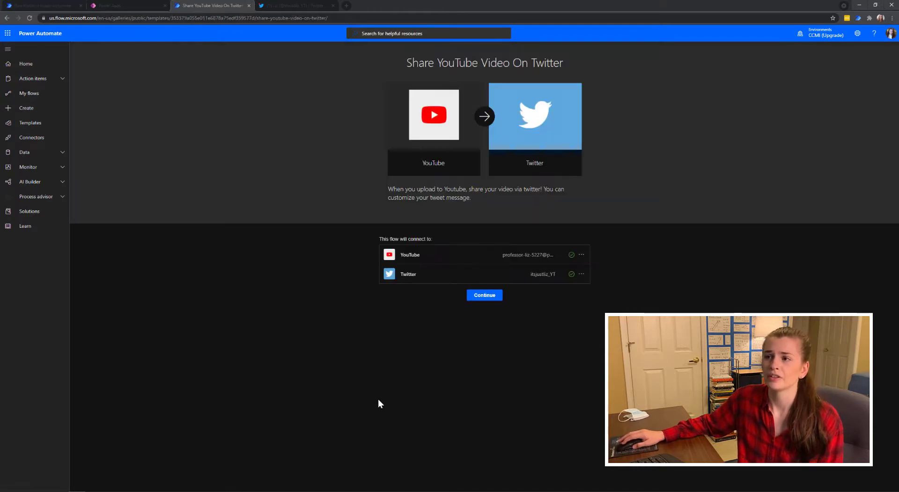